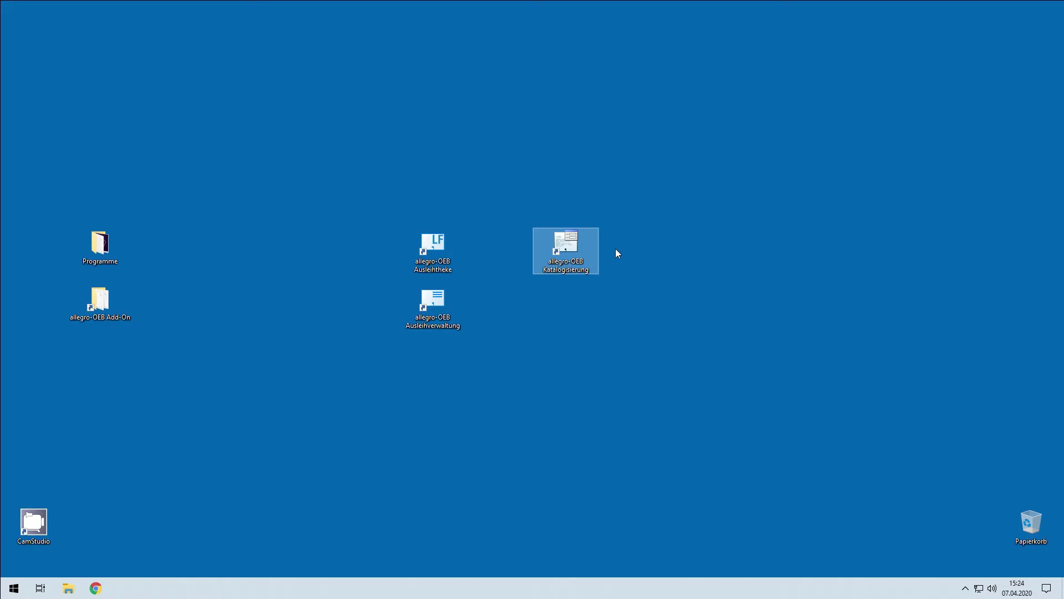
Step: Start allegro-OEB Katalogisierung from the desktop and move its window toward the middle of the screen
key("Return")
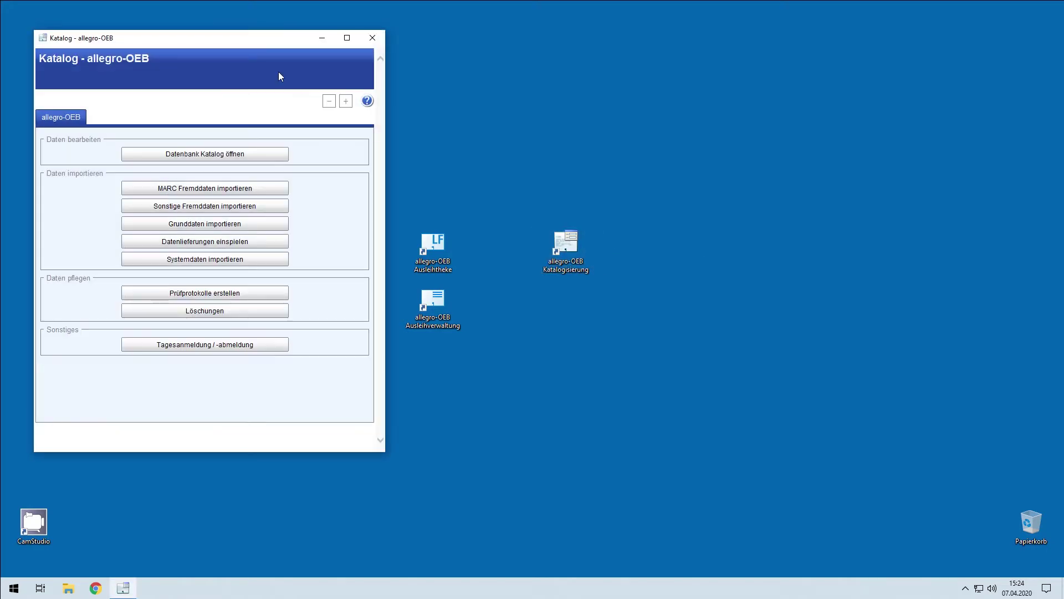
left_click_drag(245, 39, 523, 89)
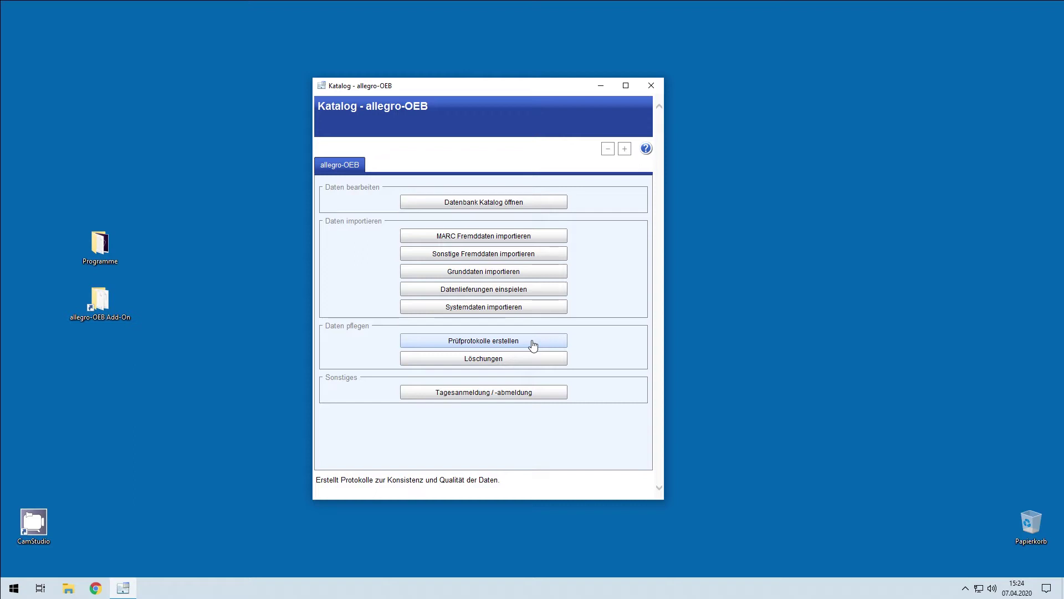
left_click(646, 150)
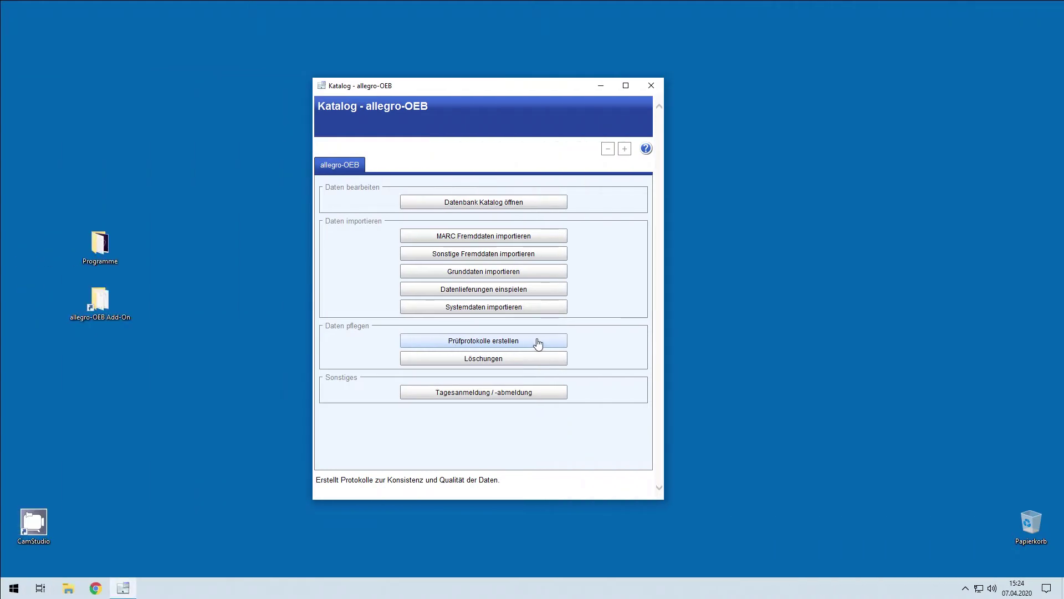
Step: Open Prüfprotokolle erstellen, log in with the user name and reposition the database protocols window
left_click(537, 344)
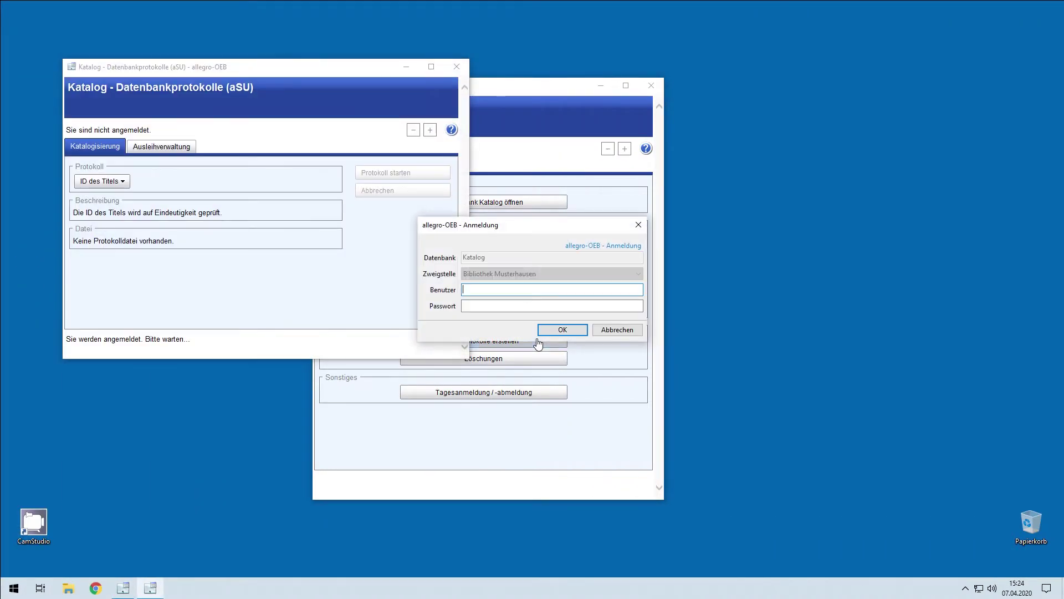
type("allegro")
key("Return")
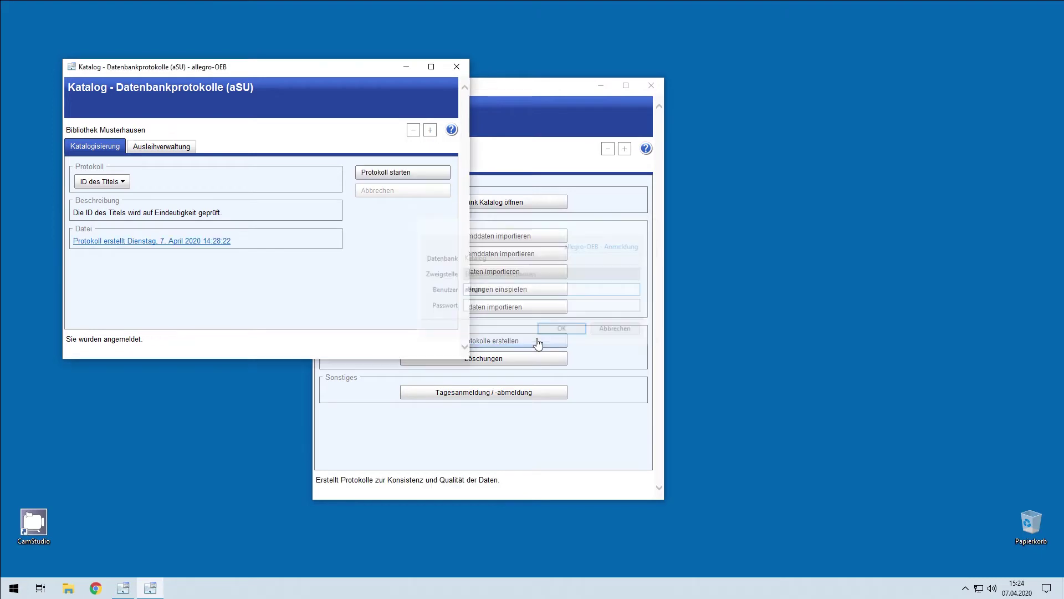
left_click_drag(320, 69, 557, 135)
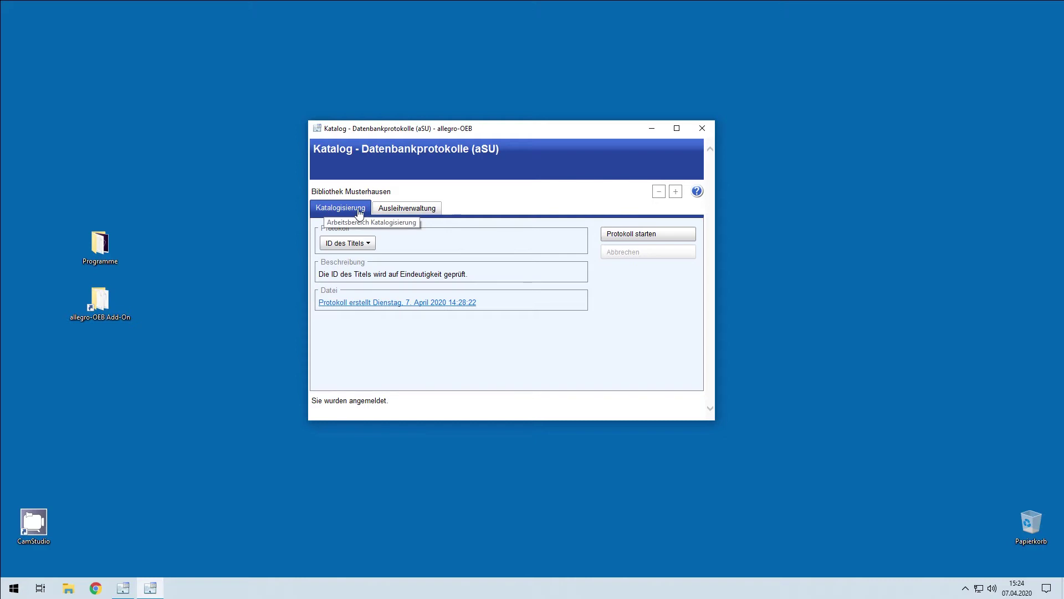
Step: View the Ausleihverwaltung work area, return to Katalogisierung and look through its available protocols
left_click(387, 209)
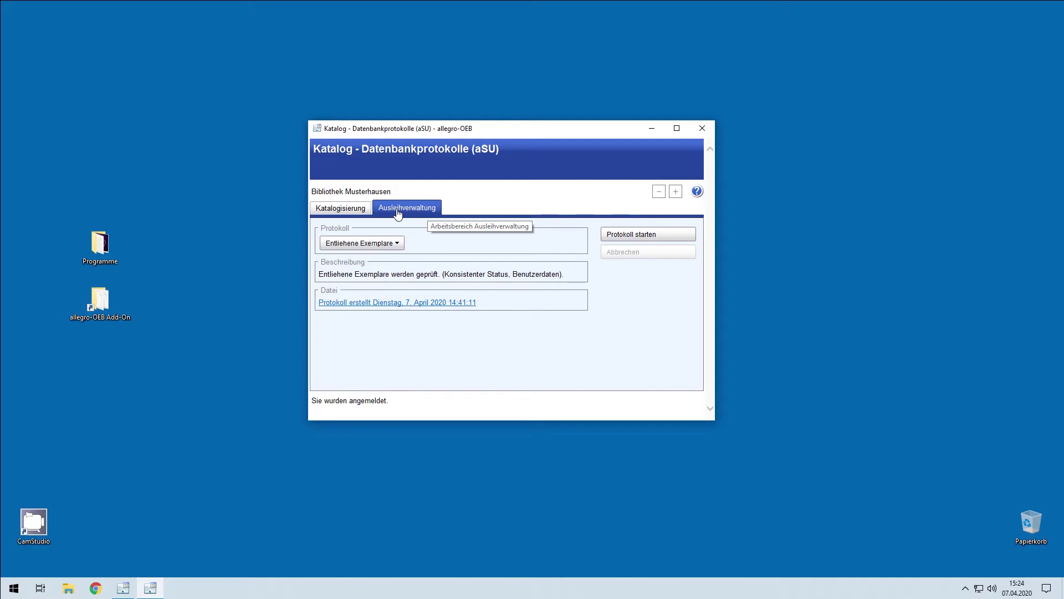
left_click(343, 211)
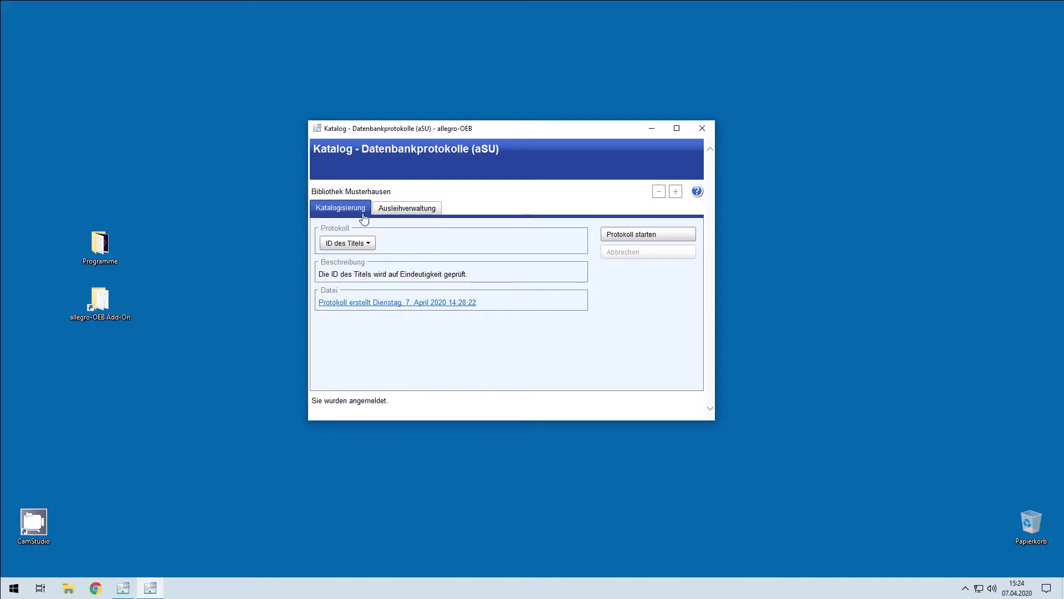
left_click(369, 244)
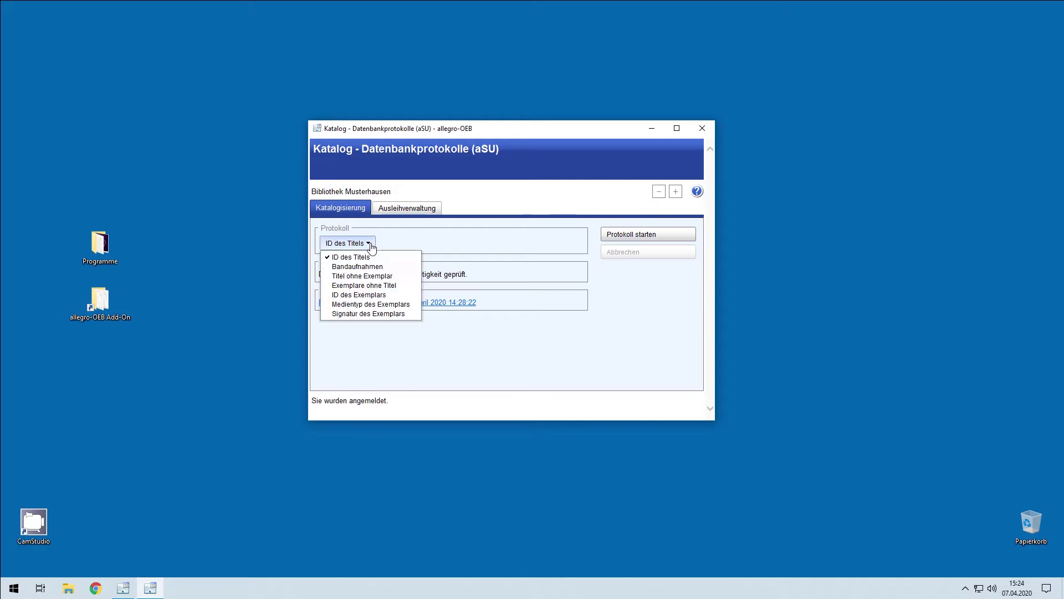
left_click(370, 245)
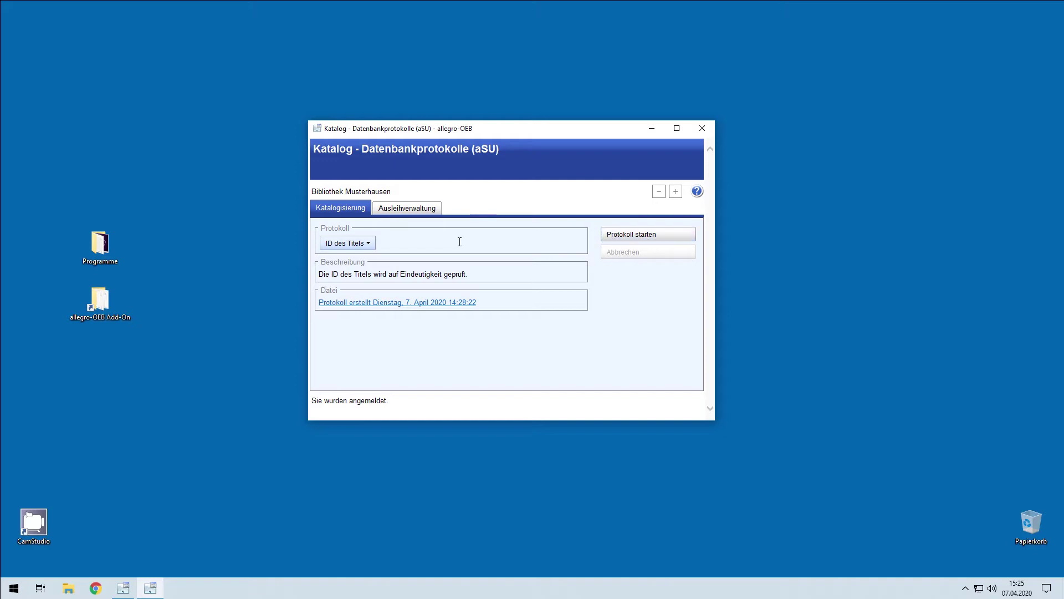
left_click(368, 244)
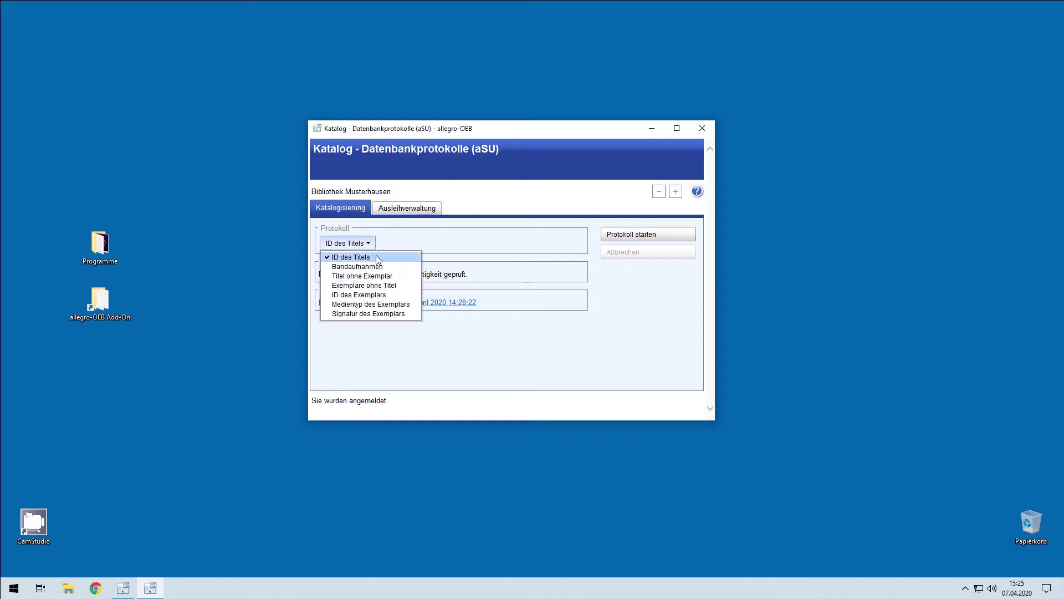
left_click(390, 246)
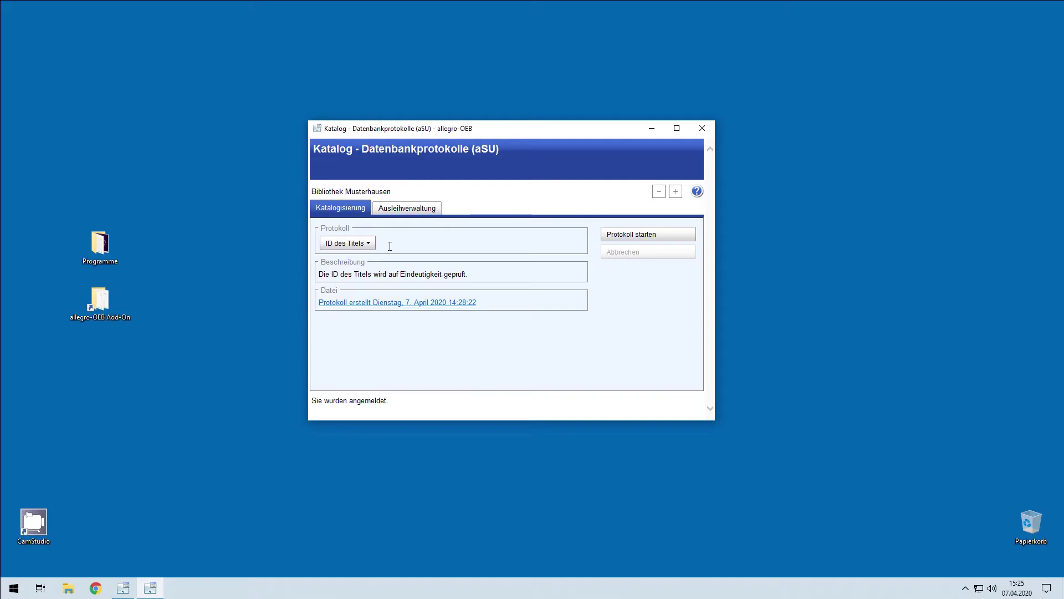
Step: Run the ID des Titels protocol, read its summary and close the report
left_click(617, 238)
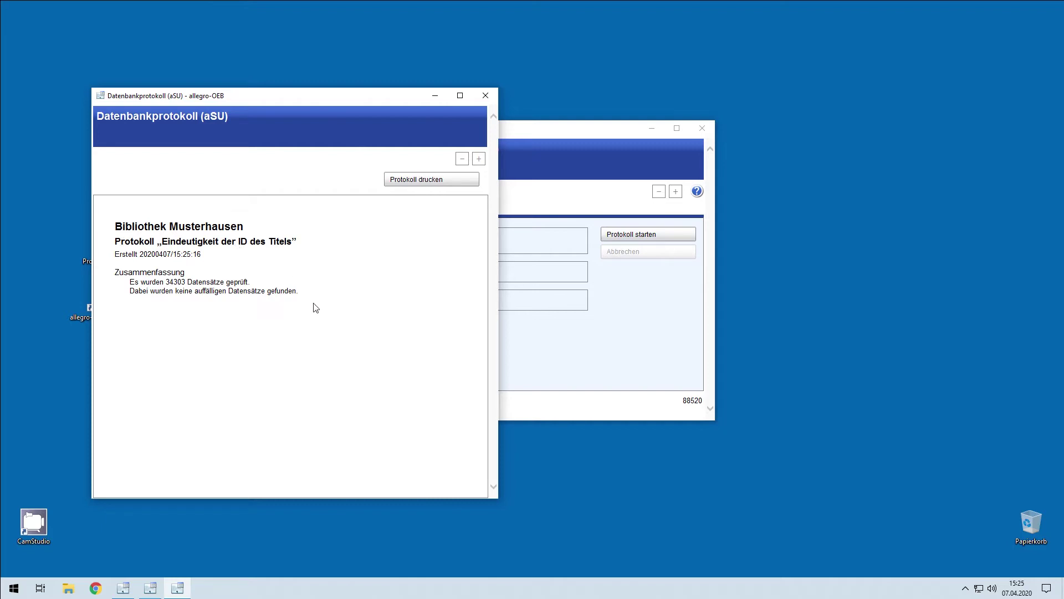
left_click_drag(136, 292, 303, 288)
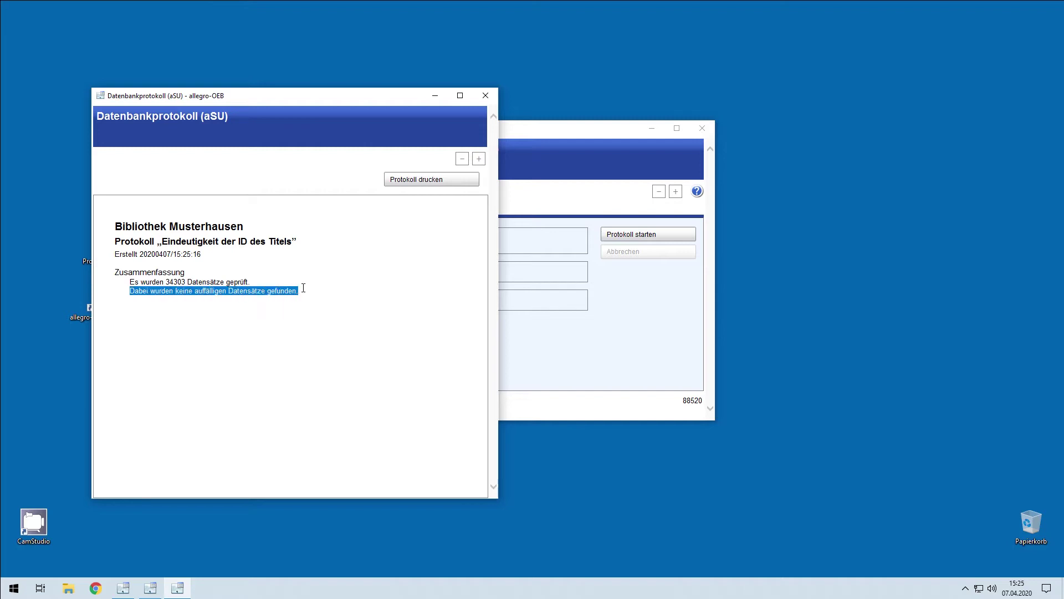
left_click(314, 294)
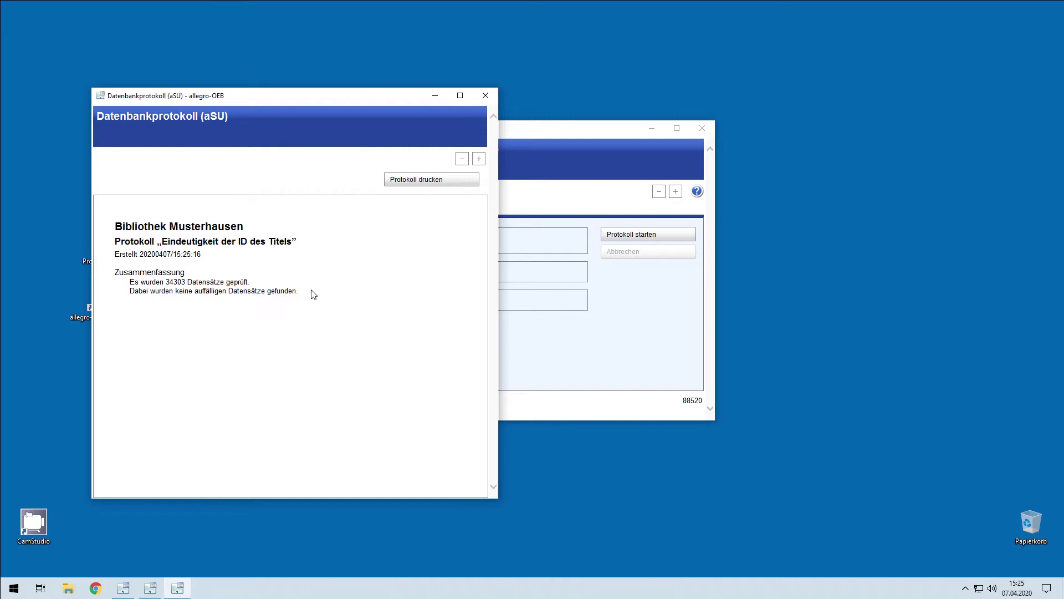
left_click(485, 96)
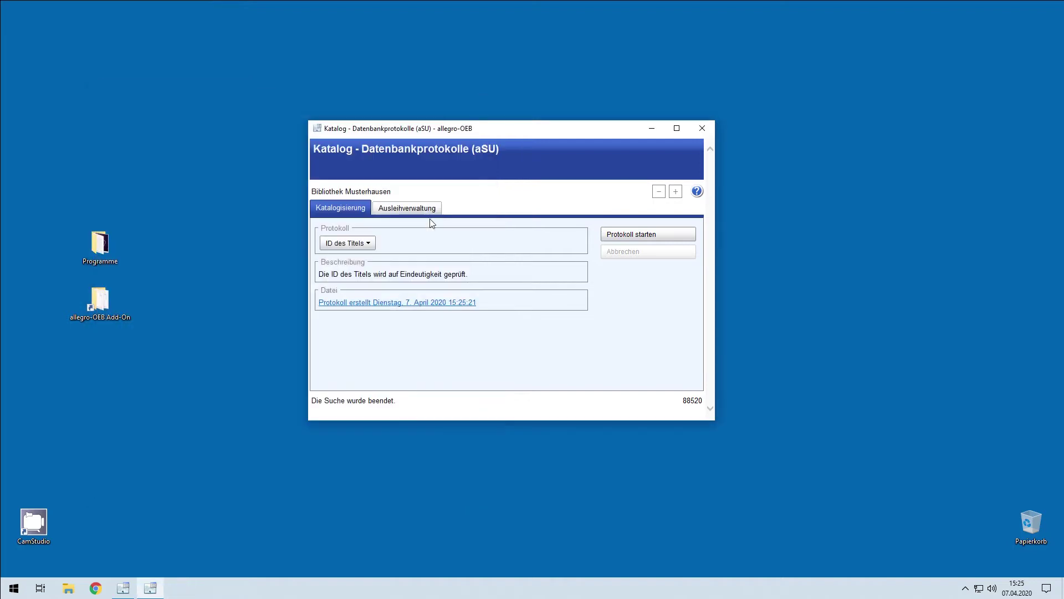
Step: Run the Bandaufnahmen protocol to check hierarchical title records for completeness
left_click(368, 245)
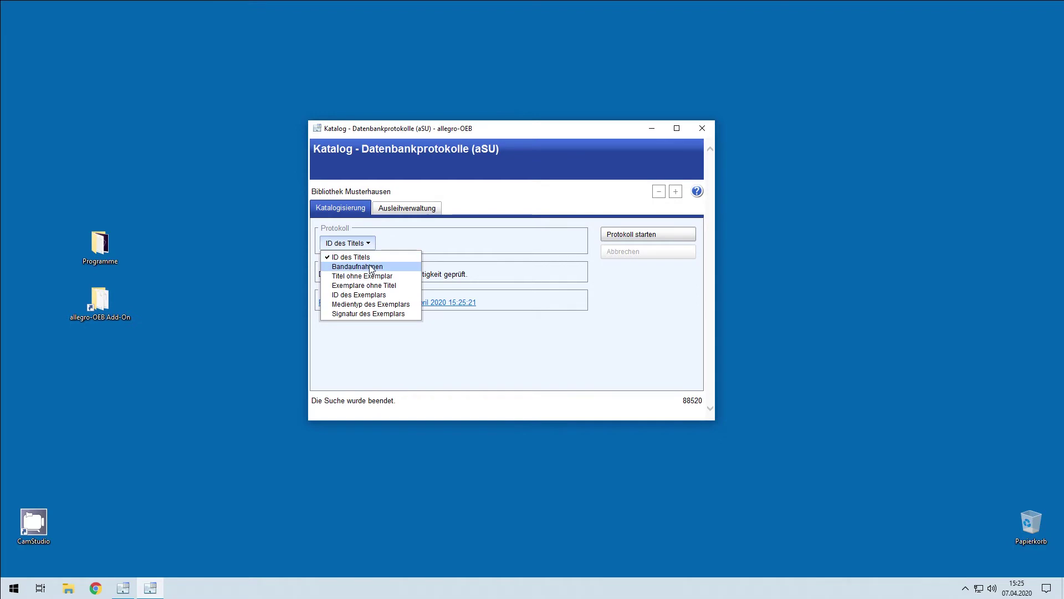
left_click(401, 266)
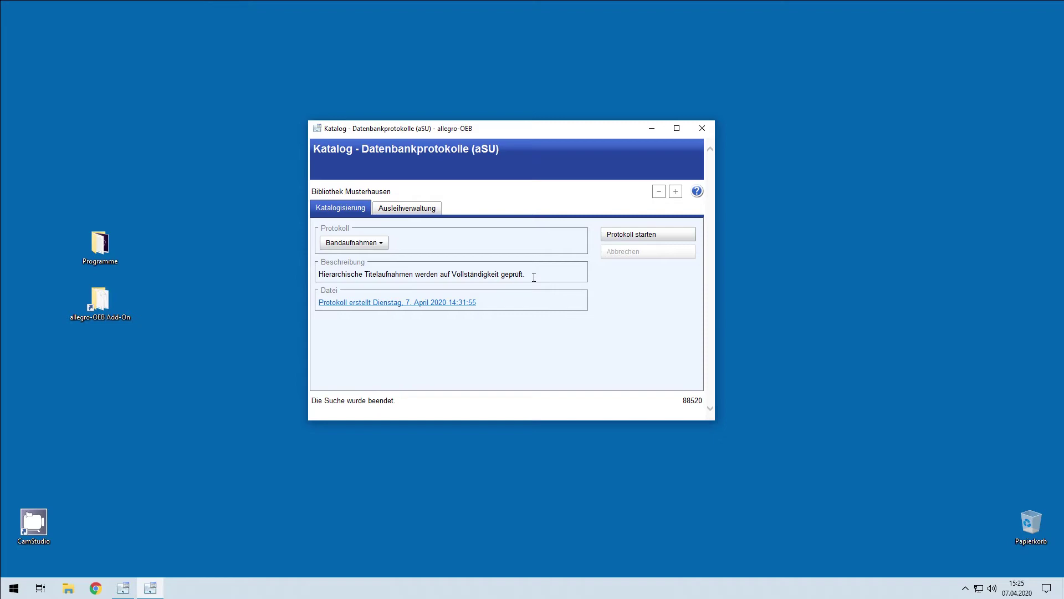
left_click(623, 235)
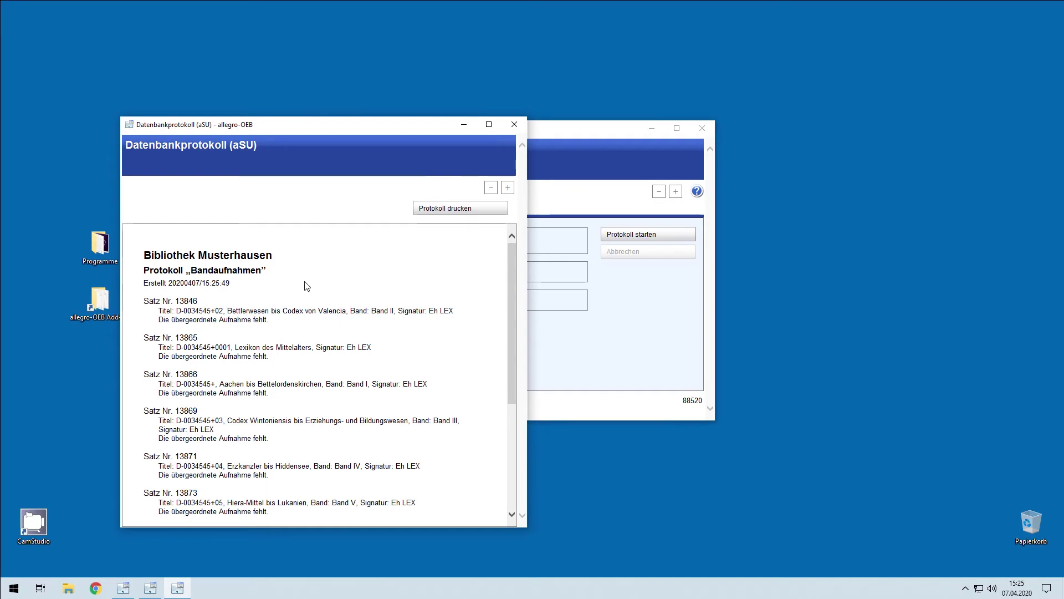
Step: Examine the Bandaufnahmen report's entries, mark the record number of Lexikon des Mittelalters and close the report
mouse_move(513, 261)
left_mouse_down()
mouse_move(507, 322)
mouse_move(511, 253)
left_mouse_up()
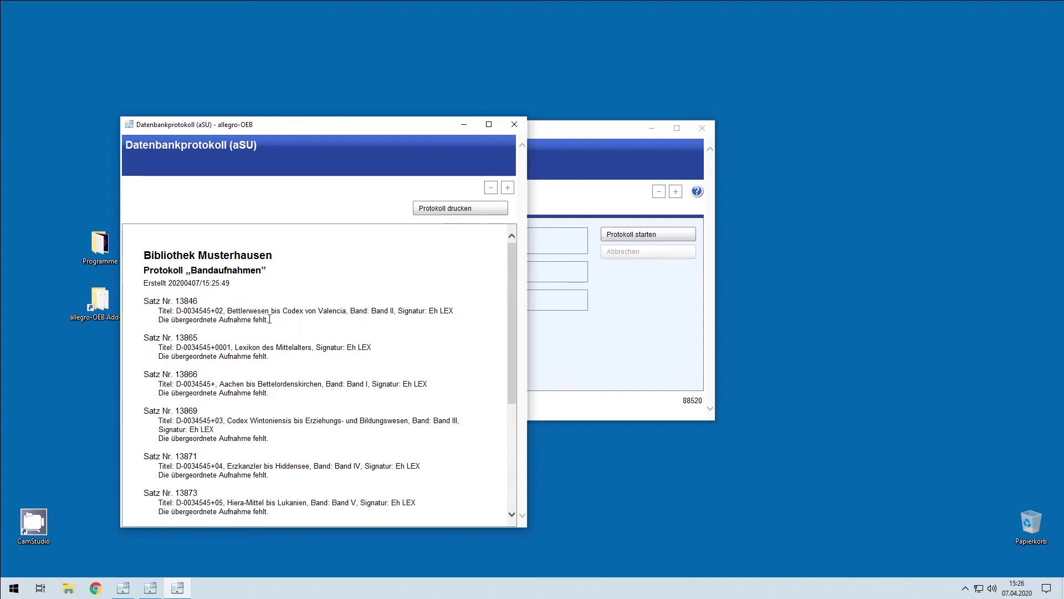
scroll(404, 321, "down", 1)
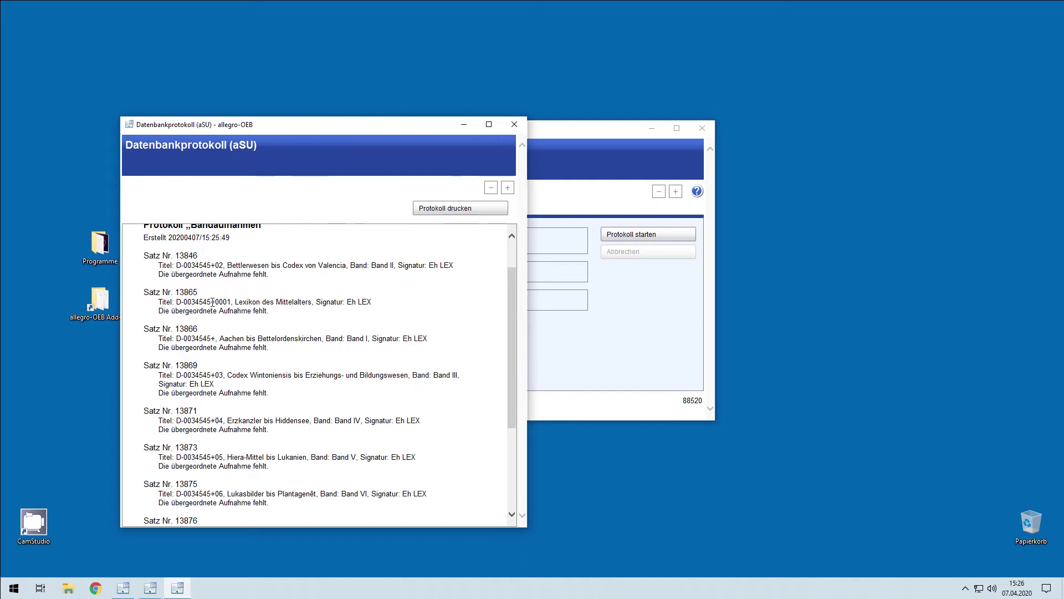
left_click_drag(175, 292, 198, 292)
left_click(515, 124)
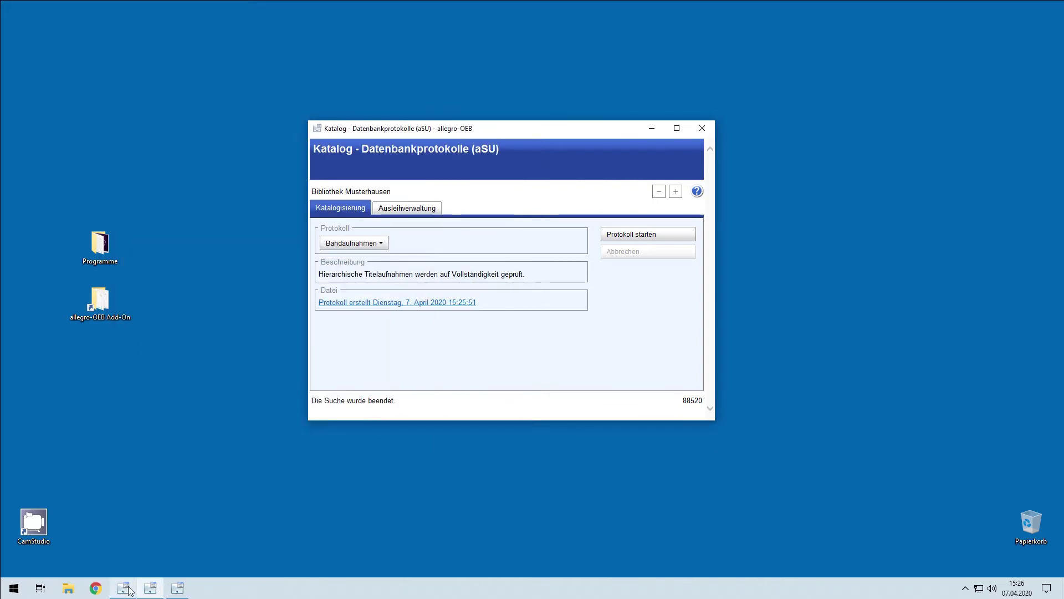
Step: Open the Katalog database in a maximized window and look up the record by its number, 13865
left_click(536, 203)
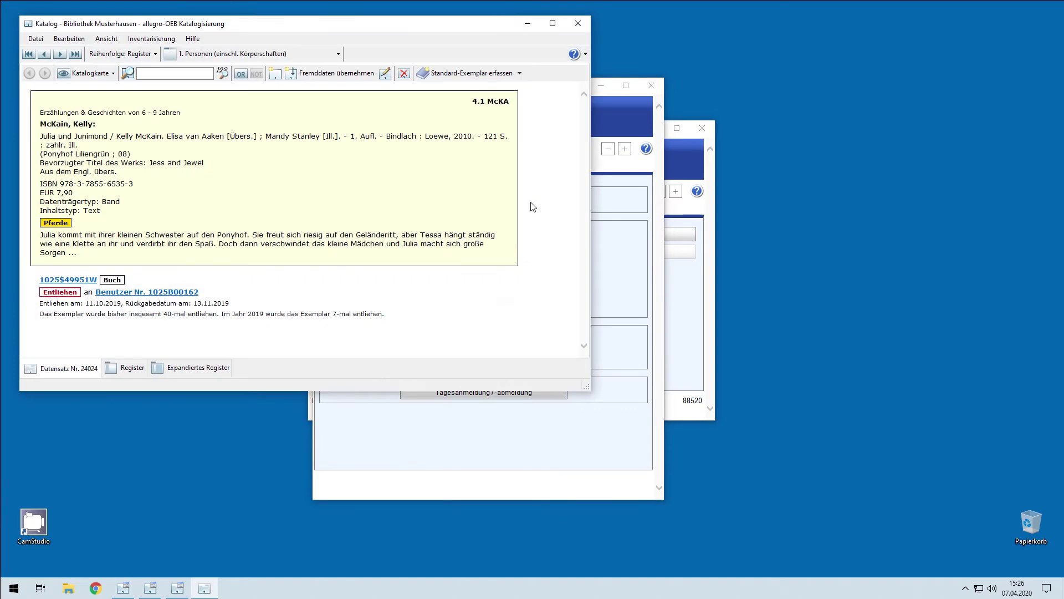
left_click(553, 24)
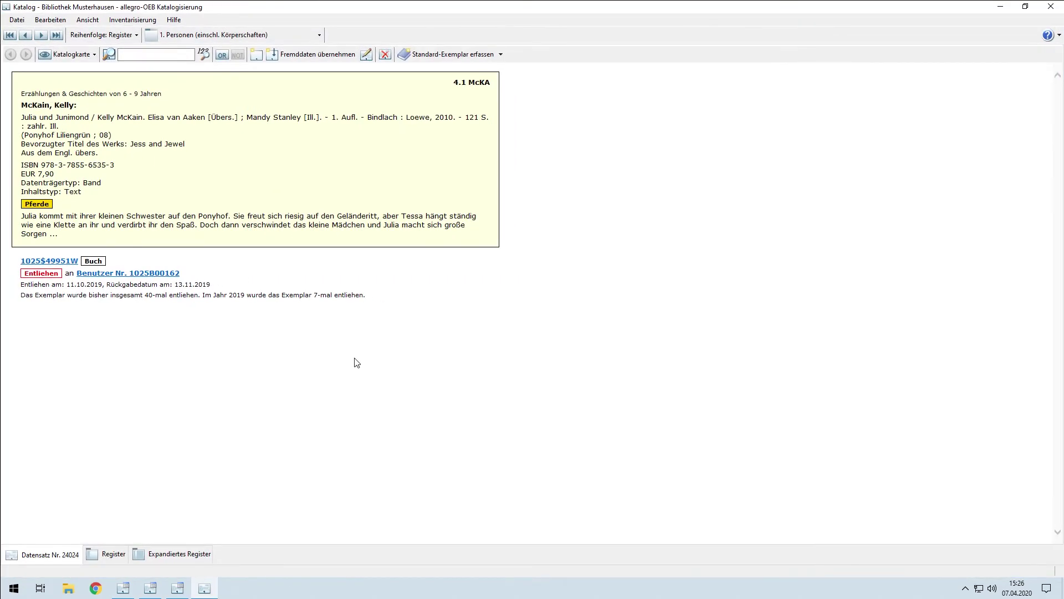
left_click(137, 56)
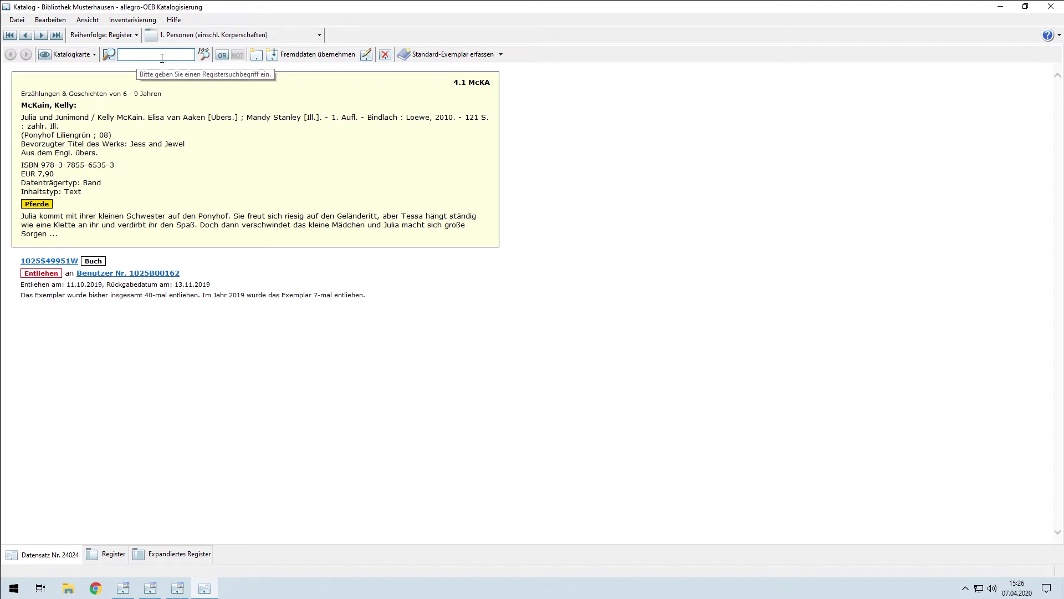
left_click(204, 55)
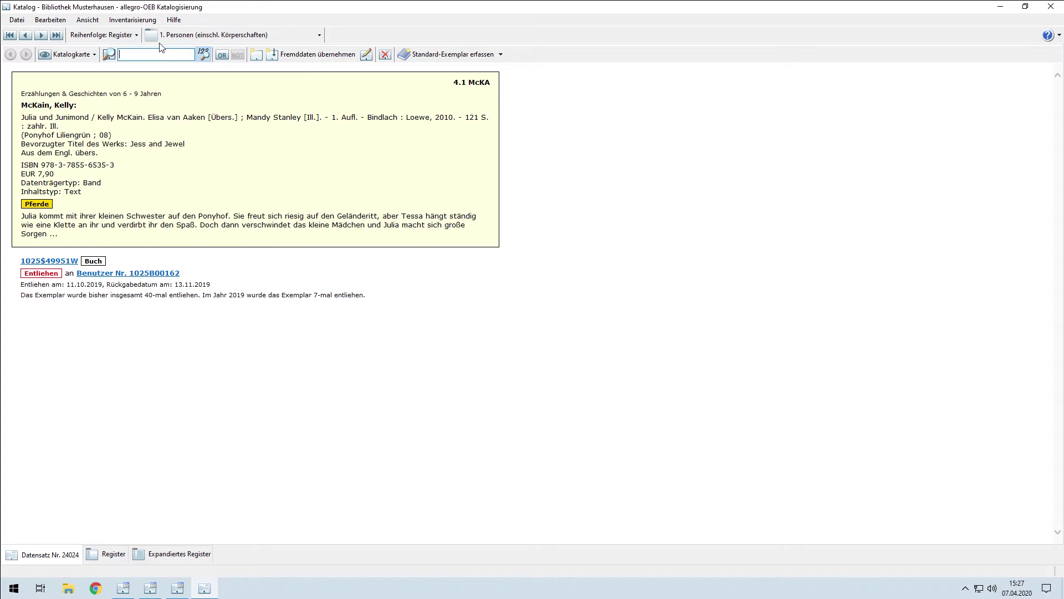
type("13865")
key("Return")
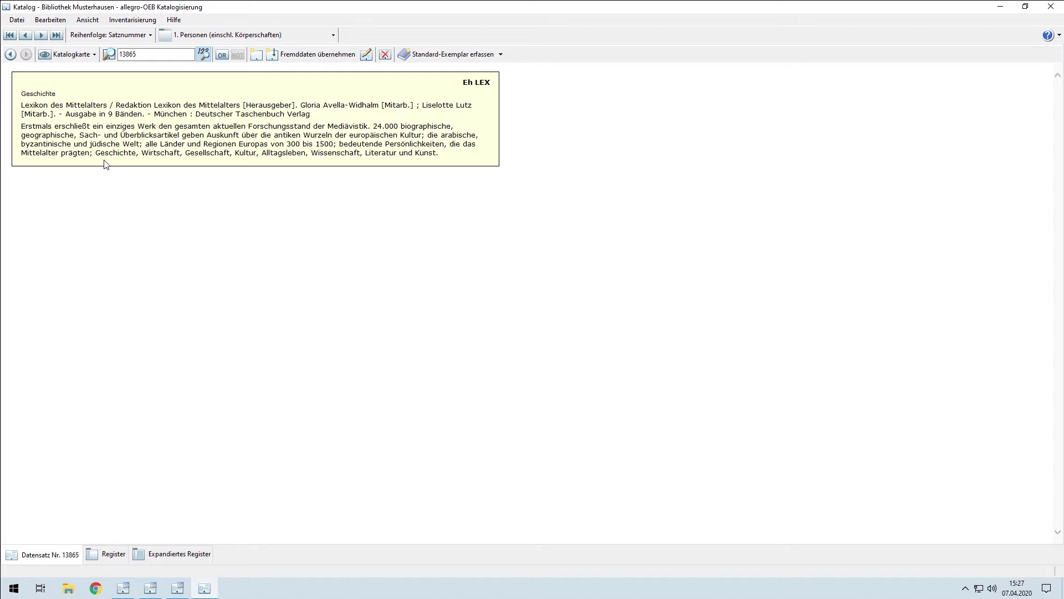
Step: Edit the Lexikon des Mittelalters record, change its Ident.-nummer to D-0034545 and save the record
left_click(366, 55)
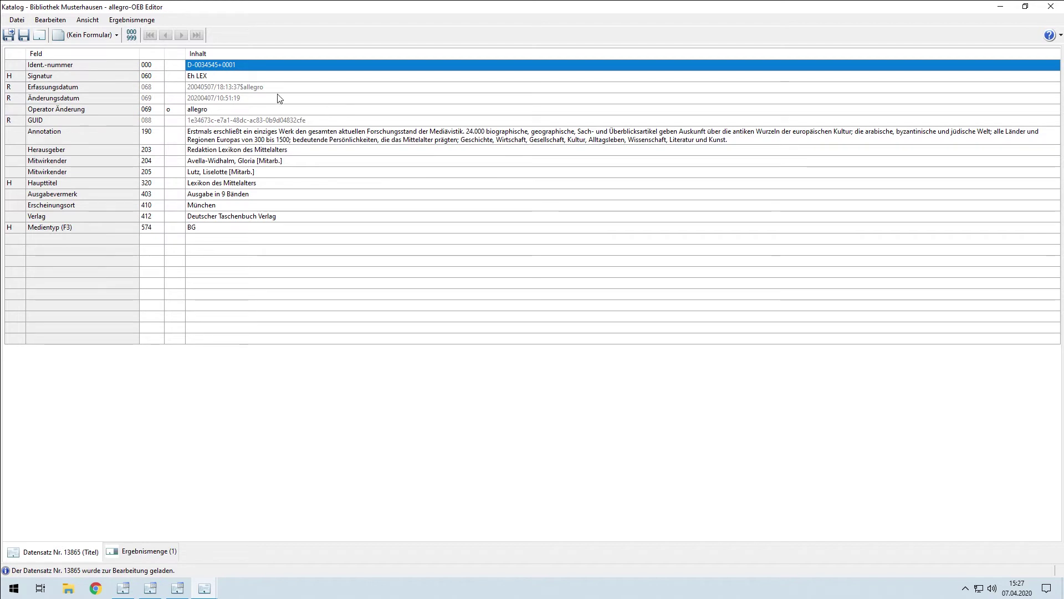
left_click(259, 67)
left_click(260, 67)
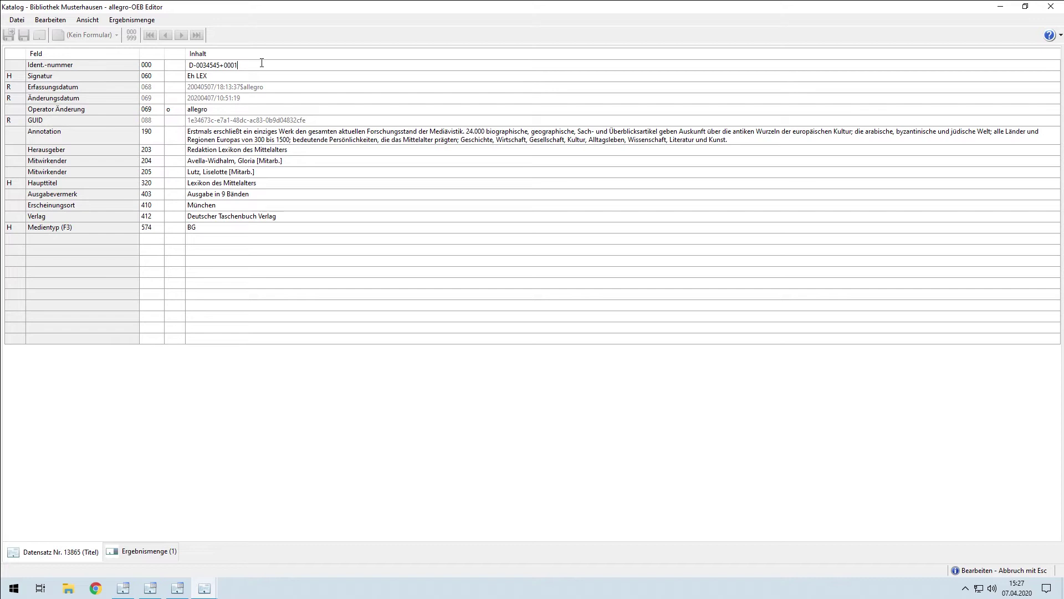
key("BackSpace")
key("BackSpace")
key("BackSpace")
key("BackSpace")
key("BackSpace")
left_click(307, 89)
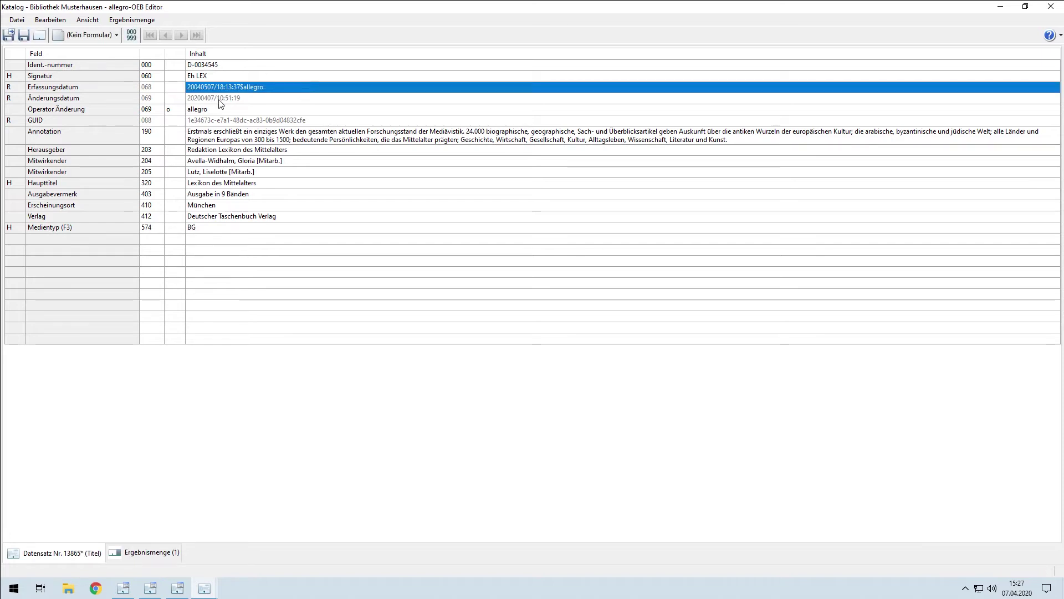
left_click(9, 36)
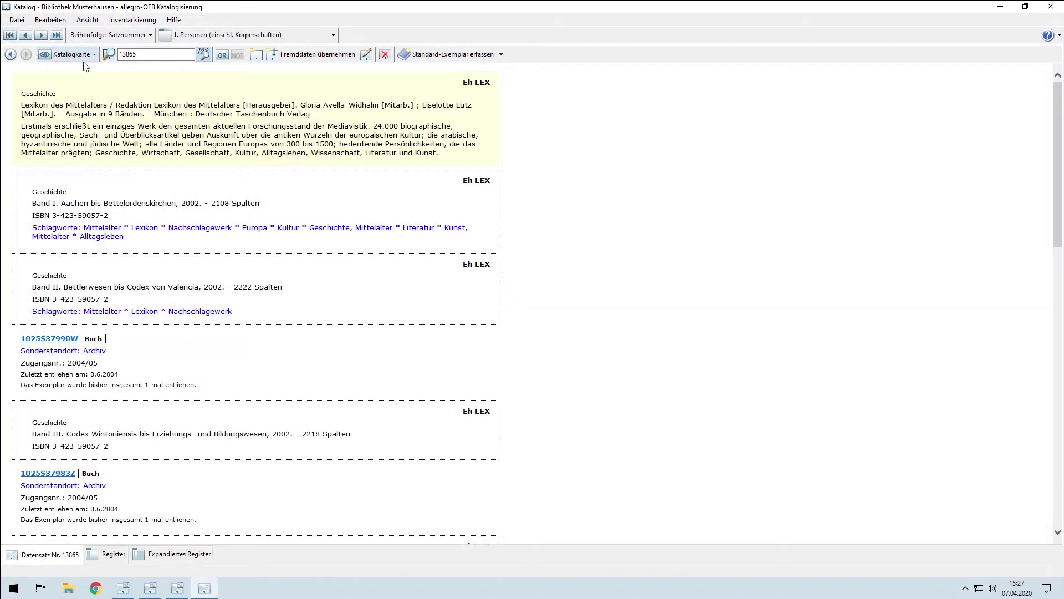